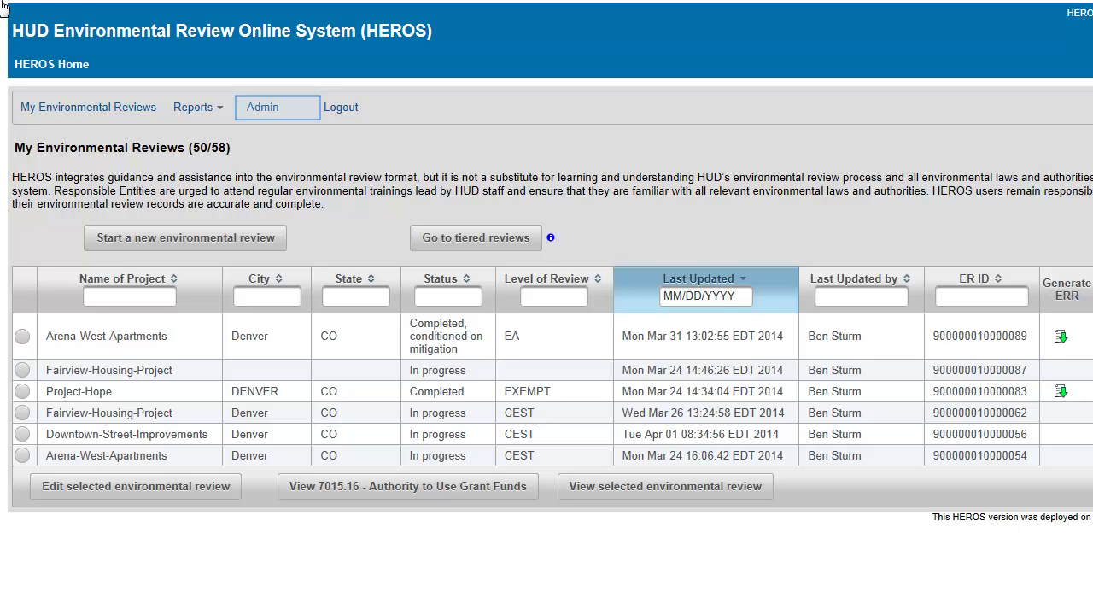
Step: Save the user profile details
click(264, 108)
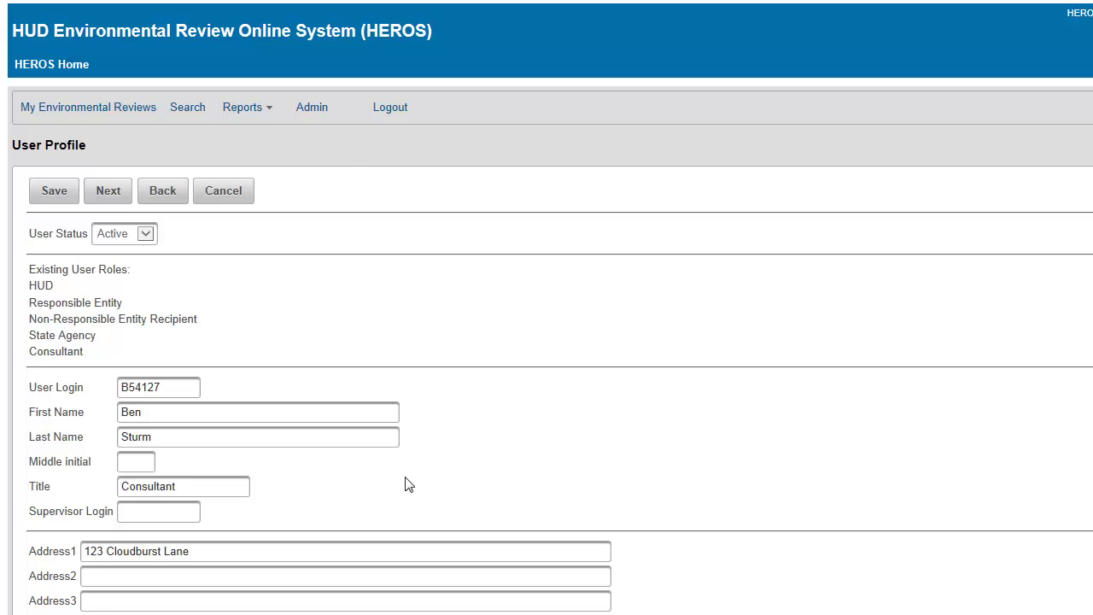
scroll(406, 485, down, 3)
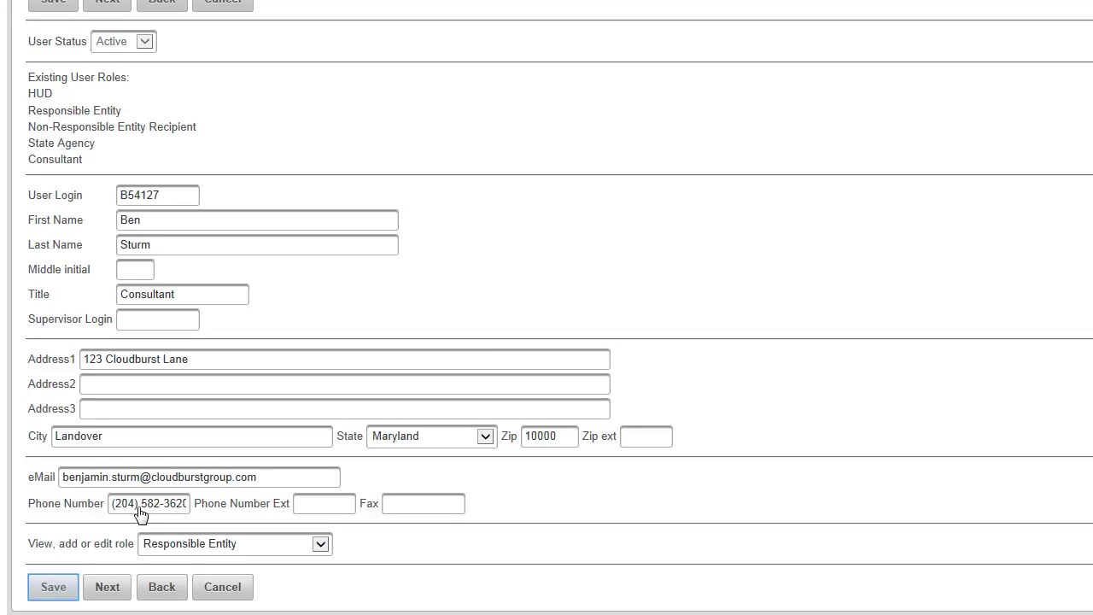
click(51, 600)
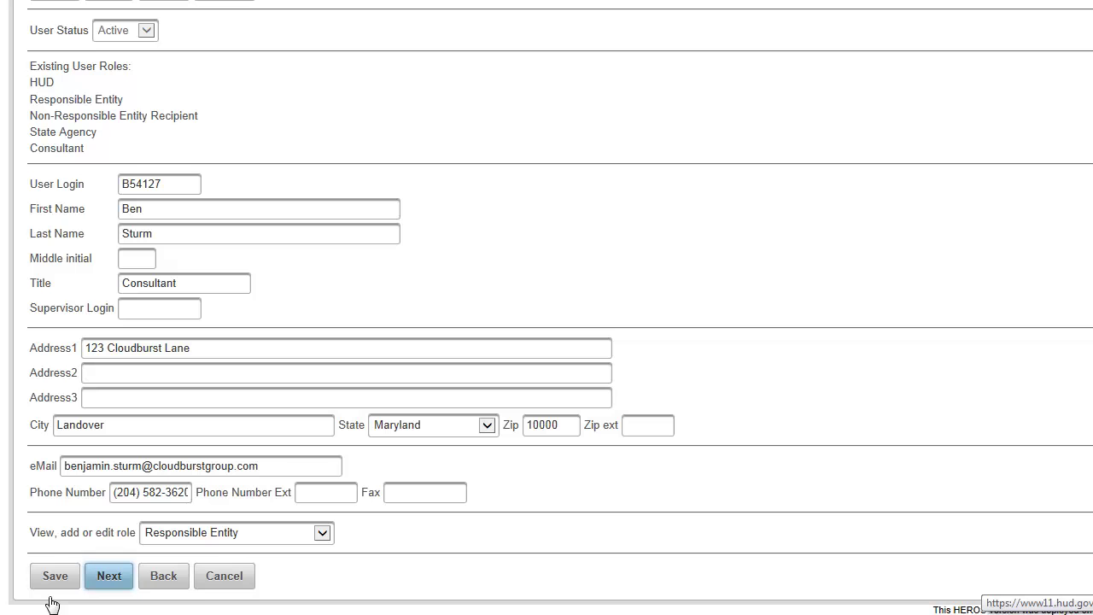
Step: Continue to the associated Responsible Entity and briefly view the DENVER organization details
click(110, 580)
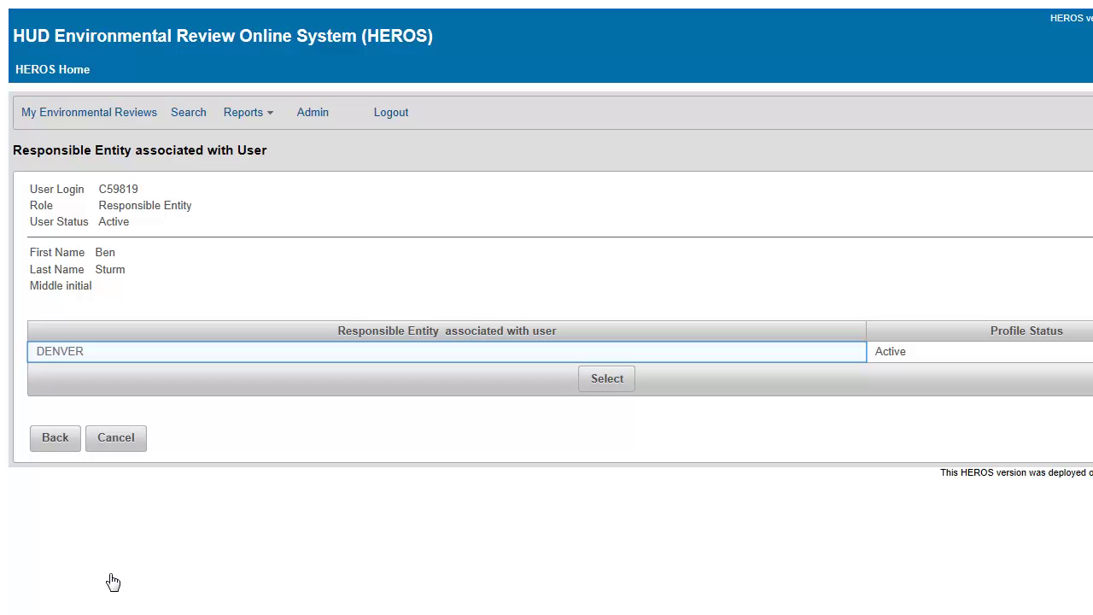
click(90, 354)
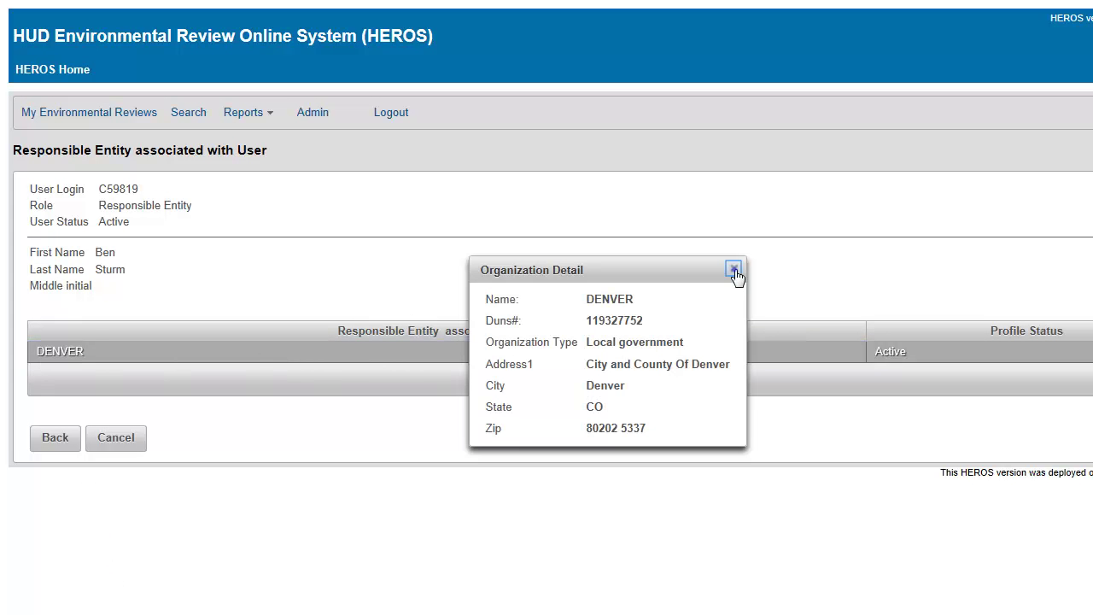
click(734, 270)
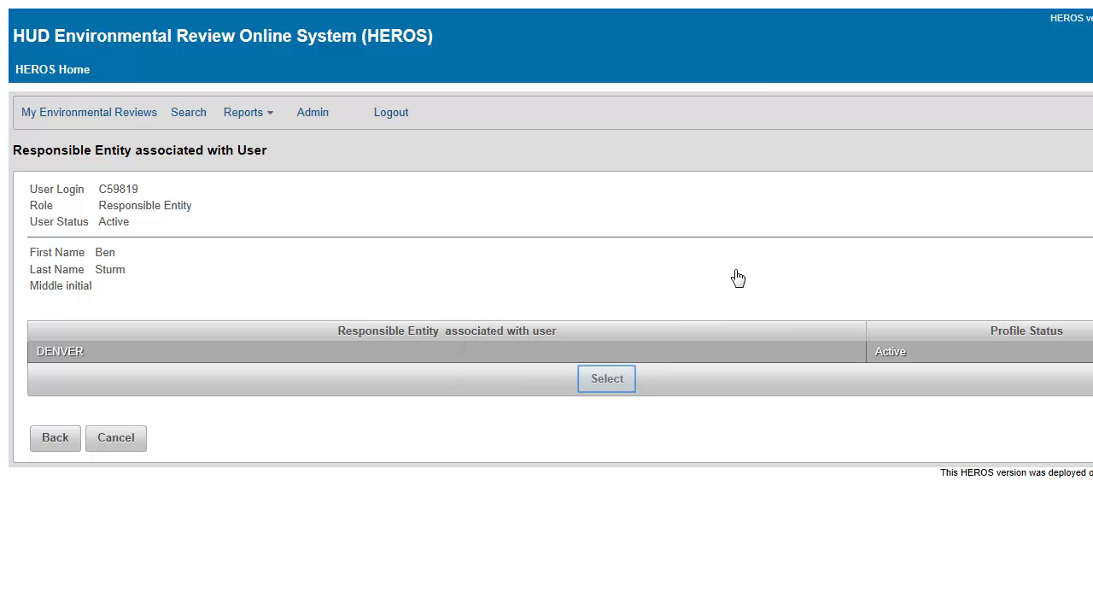
Step: Select the DENVER entity to open its User Profile Privileges
click(609, 381)
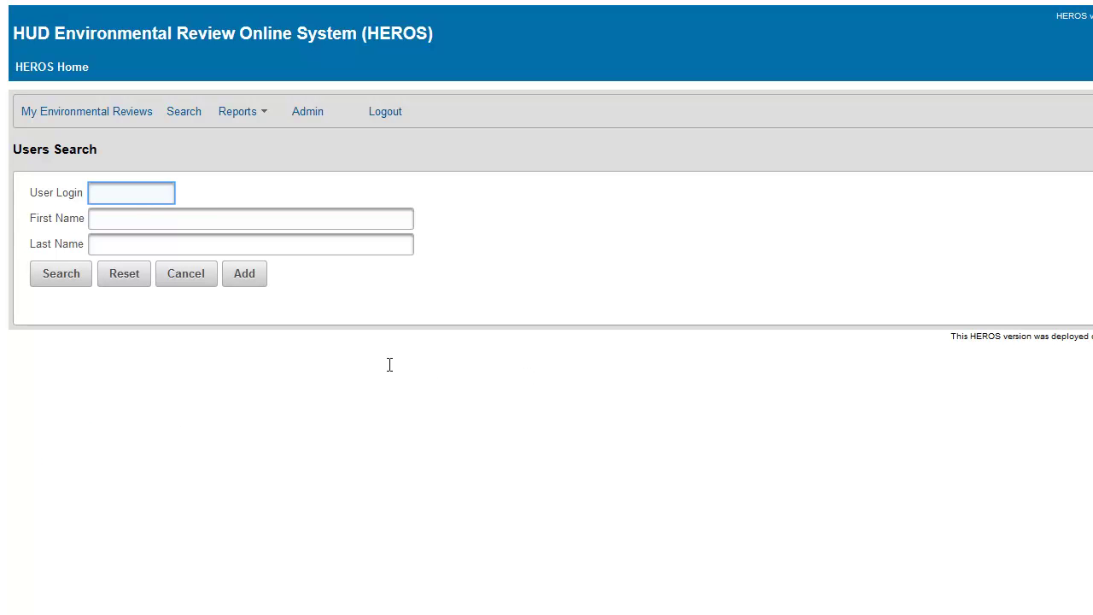
Step: Search by the user's login, pick the single Active match, and open it for editing
text(B54127)
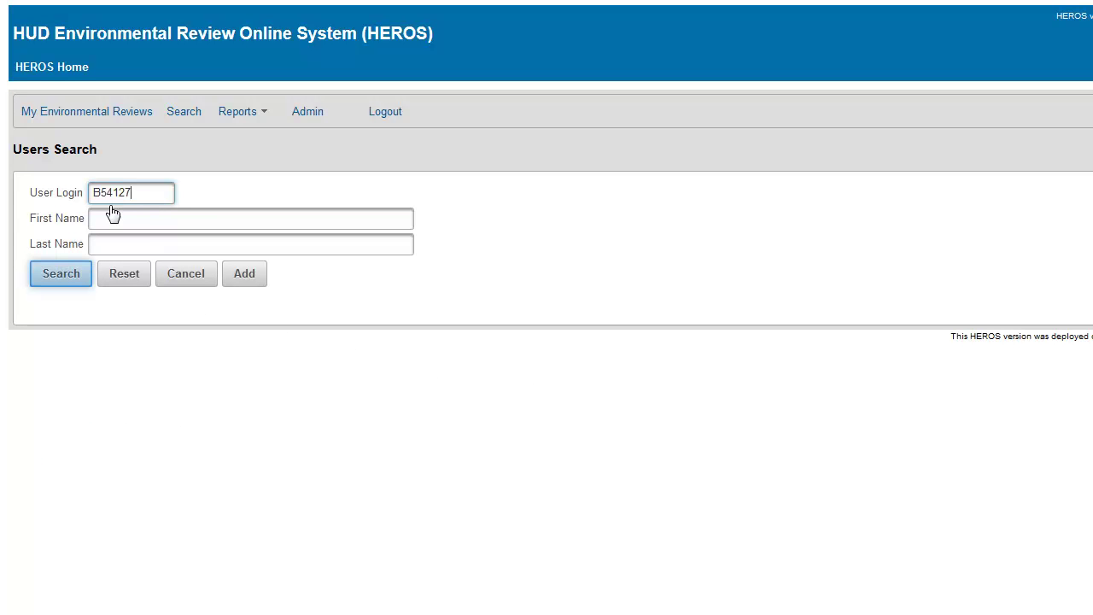
click(75, 287)
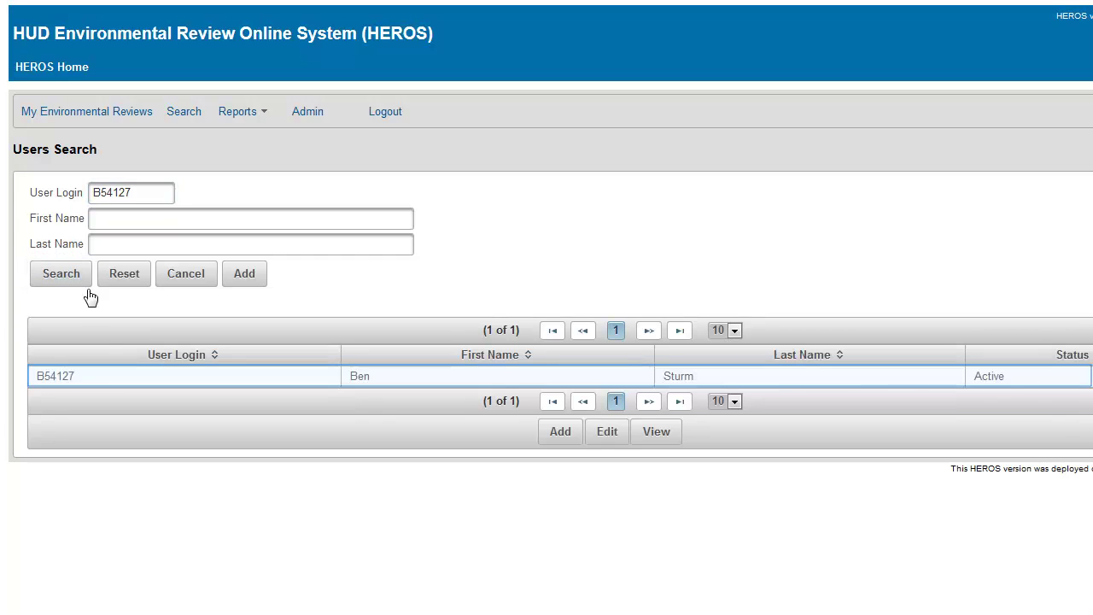
click(103, 386)
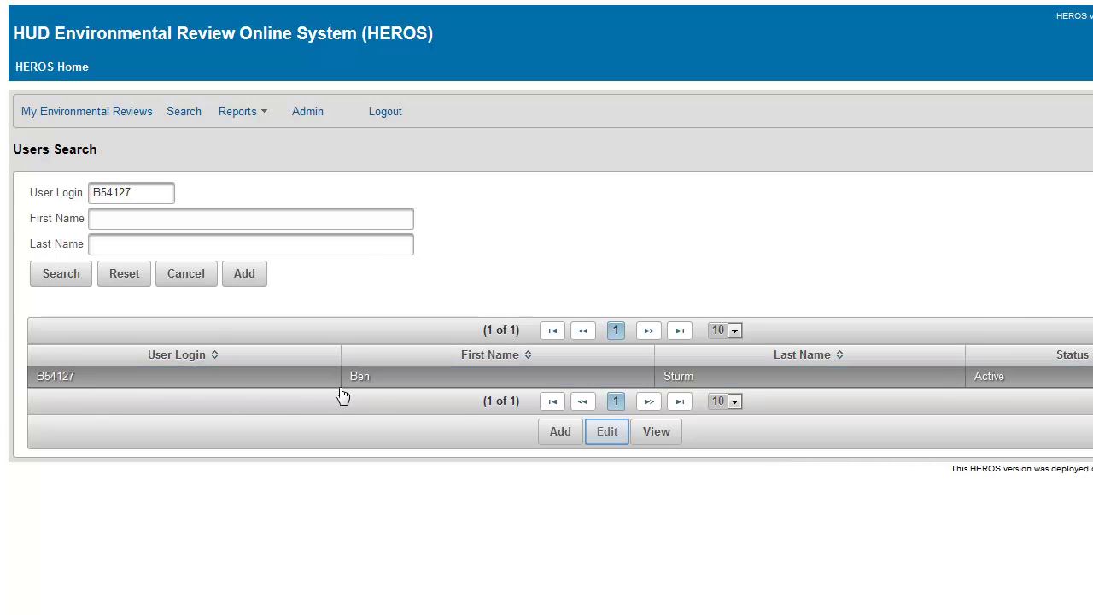
click(607, 434)
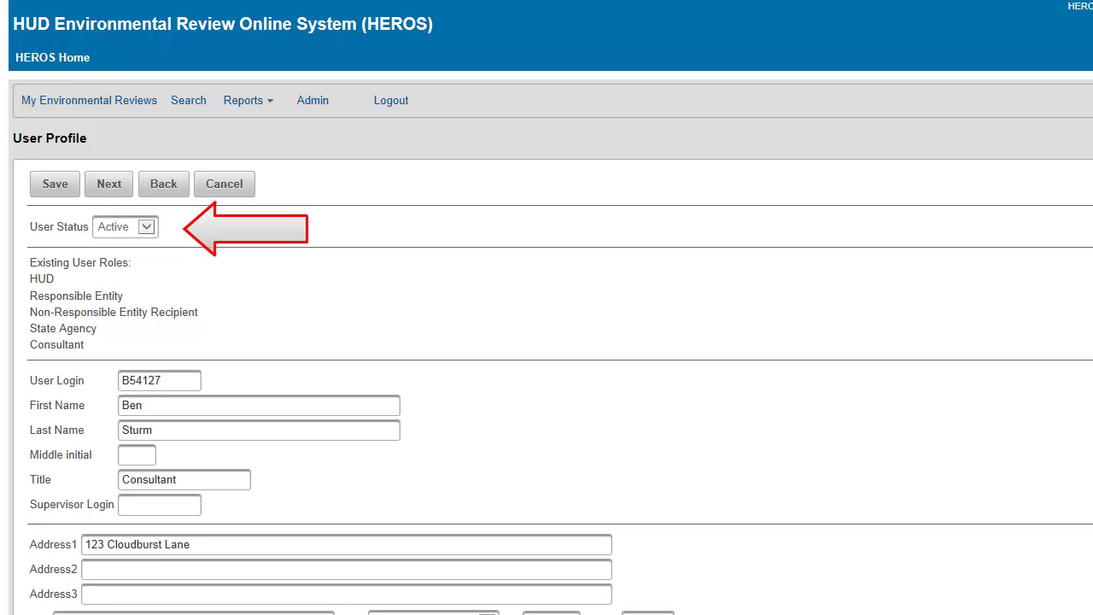
Step: Go to the user's privileges page, keeping Profile Status set to Active
click(106, 196)
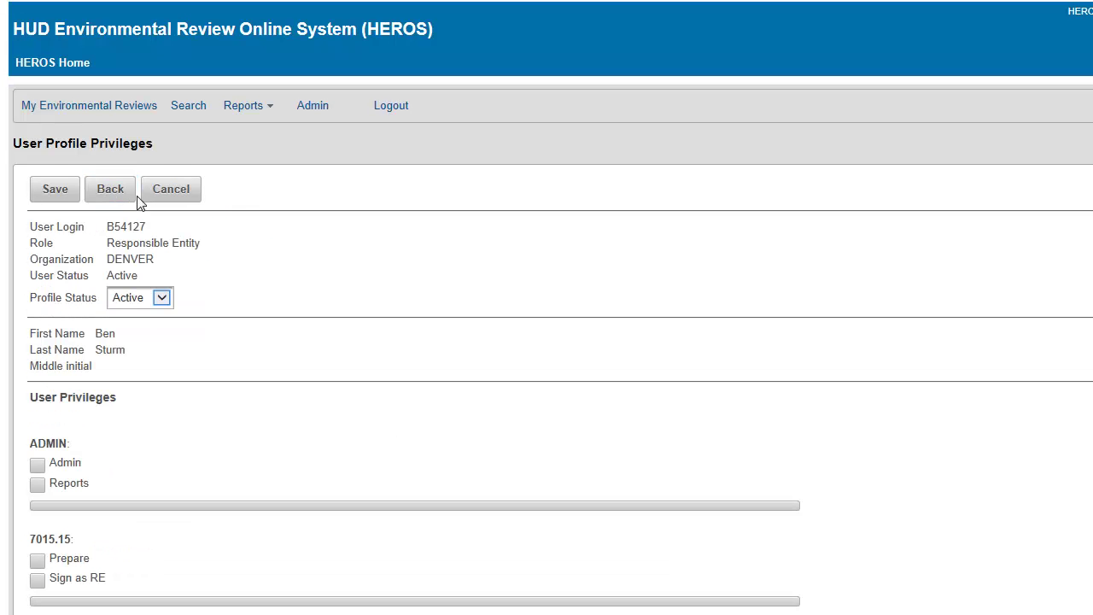
click(162, 299)
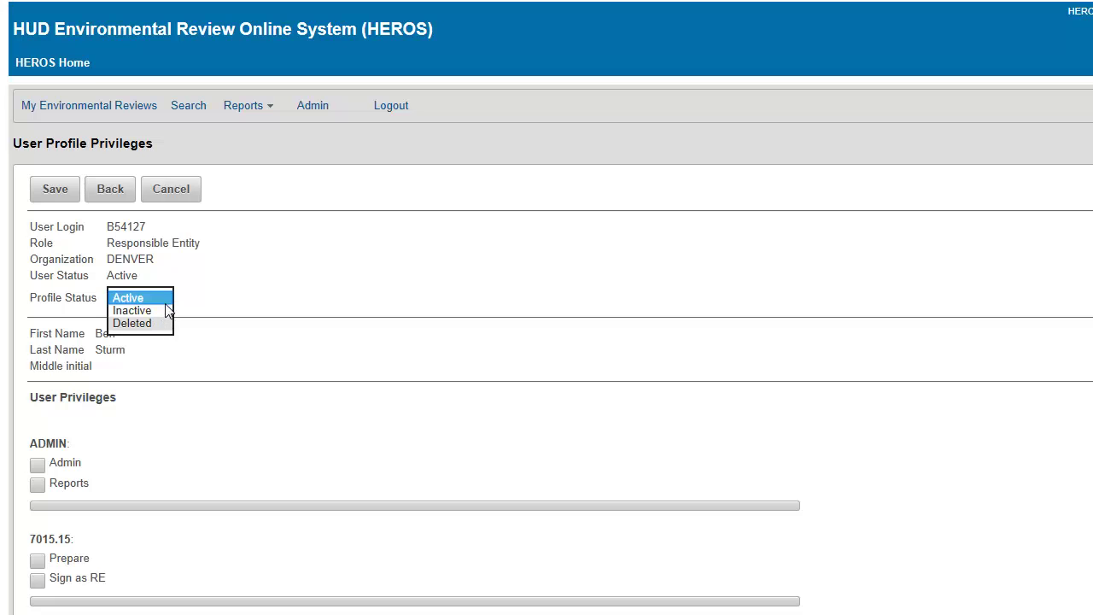
click(169, 298)
scroll(201, 292, down, 3)
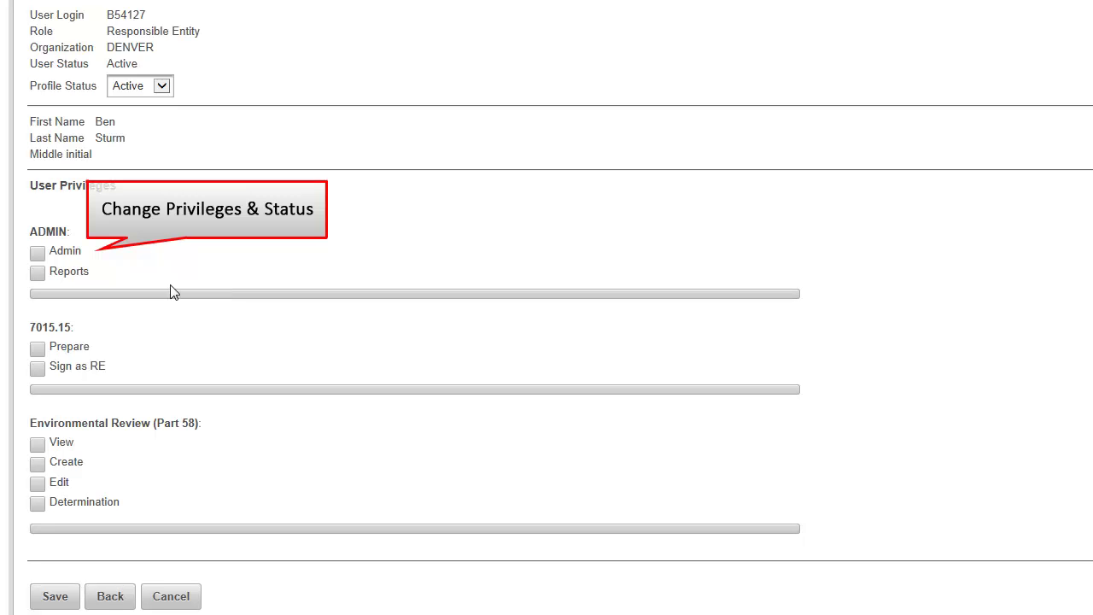
Step: Check the Admin, Reports, 7015.15 Prepare and Sign as RE privilege boxes
click(37, 254)
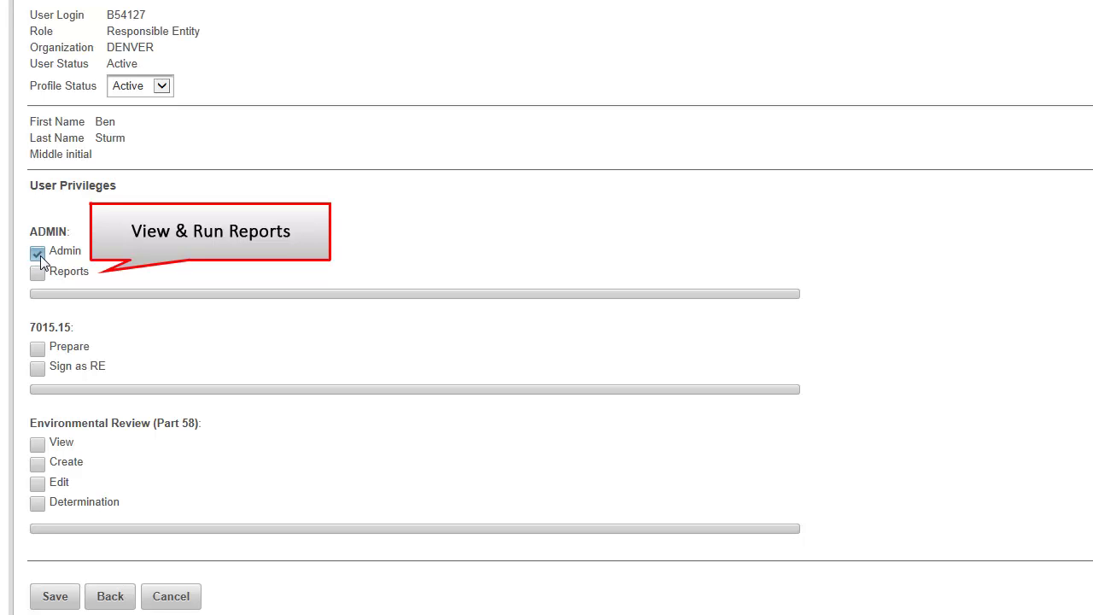
click(41, 273)
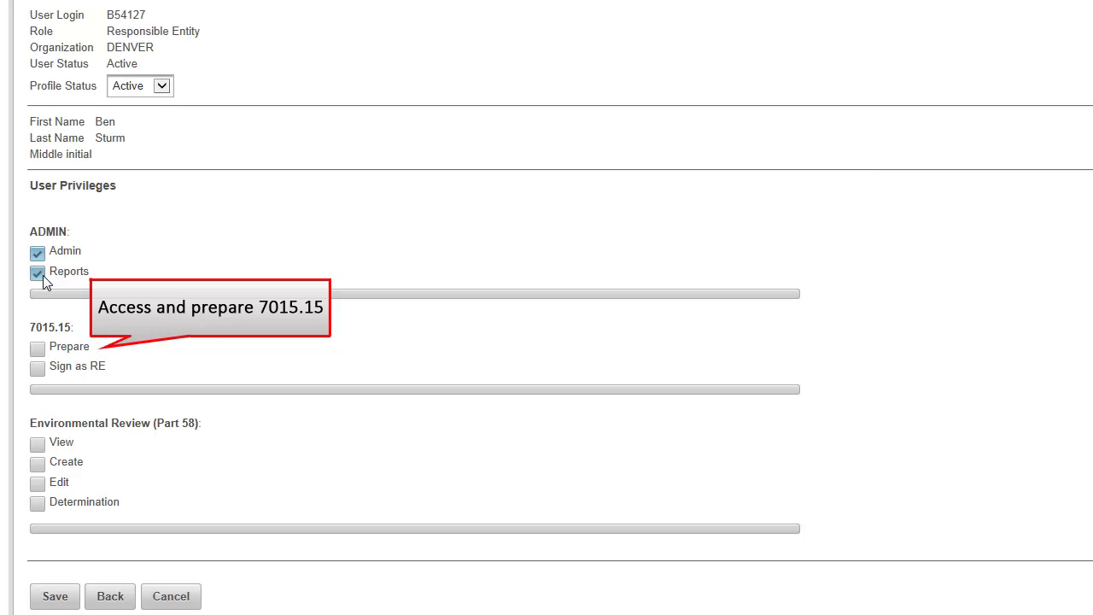
click(40, 348)
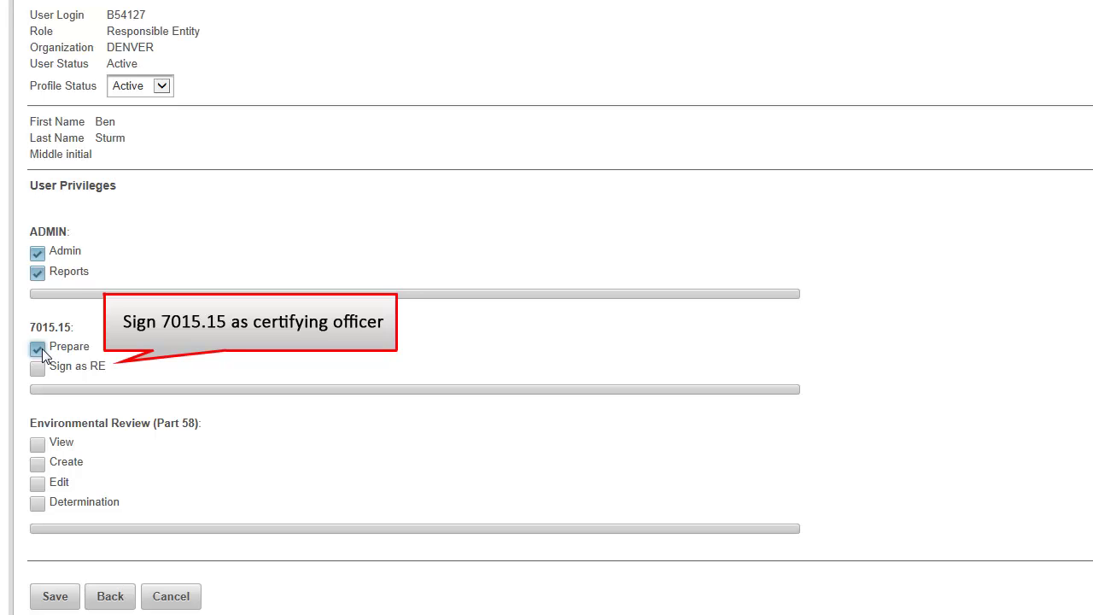
click(39, 369)
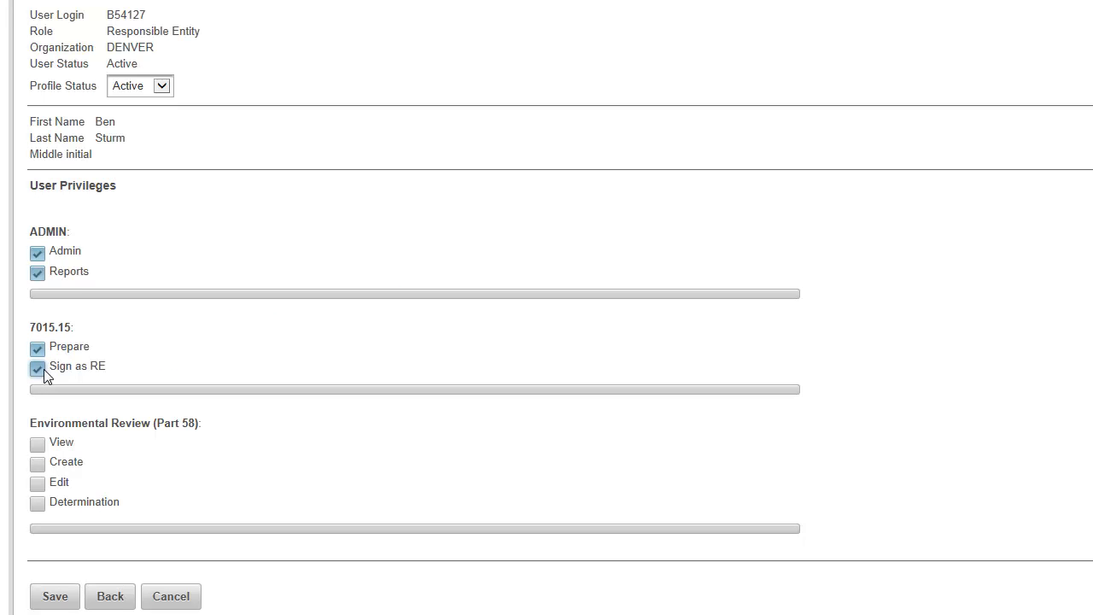
Step: Check View, Edit and Determination under Environmental Review (Part 58), so every privilege is granted
click(39, 444)
click(38, 484)
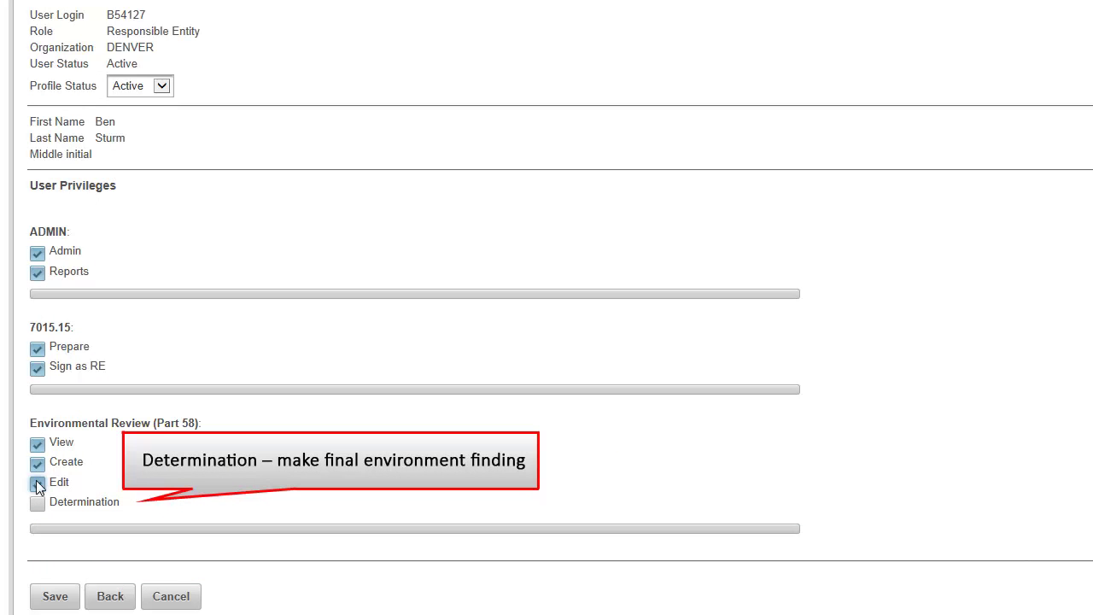
click(38, 504)
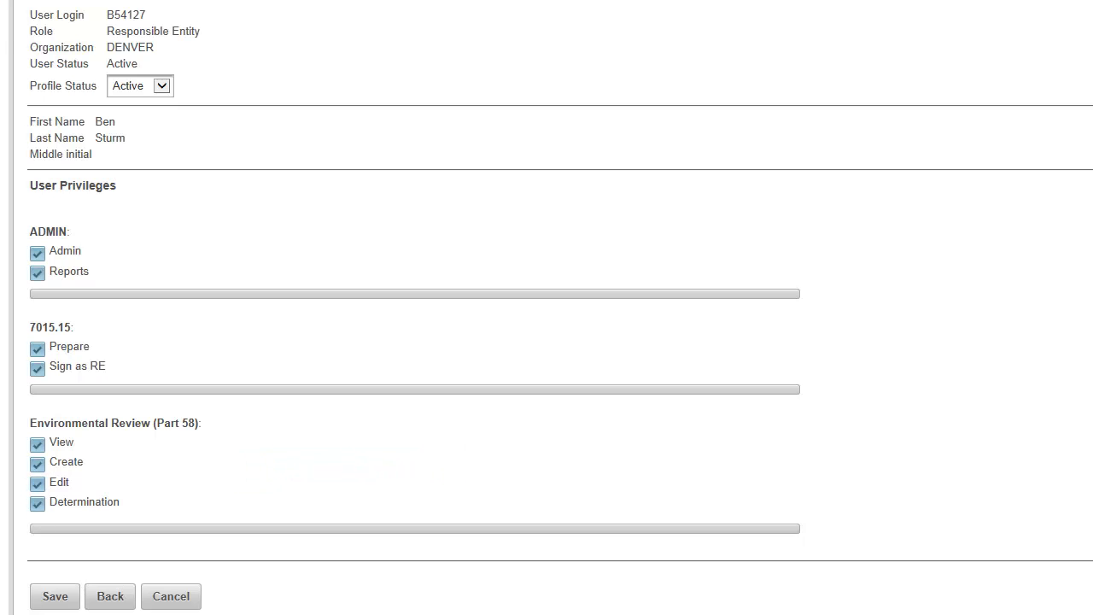